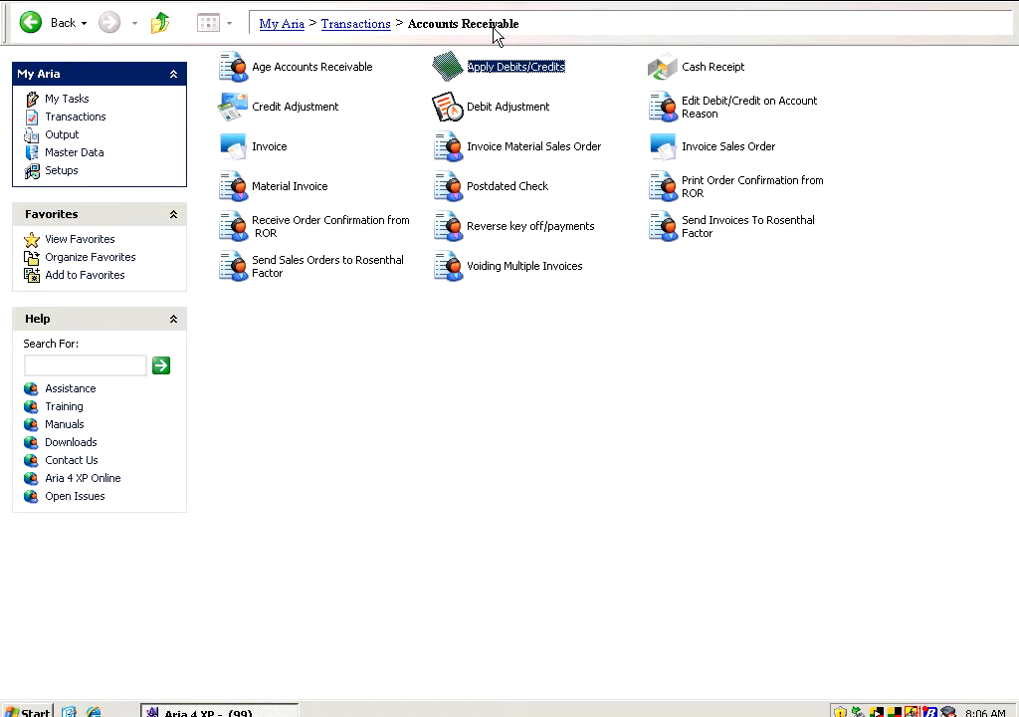
# - Open the Cash Receipt transaction and set the batch date to 07/15/2007, acknowledging the period message
pyautogui.click(676, 68)
pyautogui.doubleClick(676, 68)
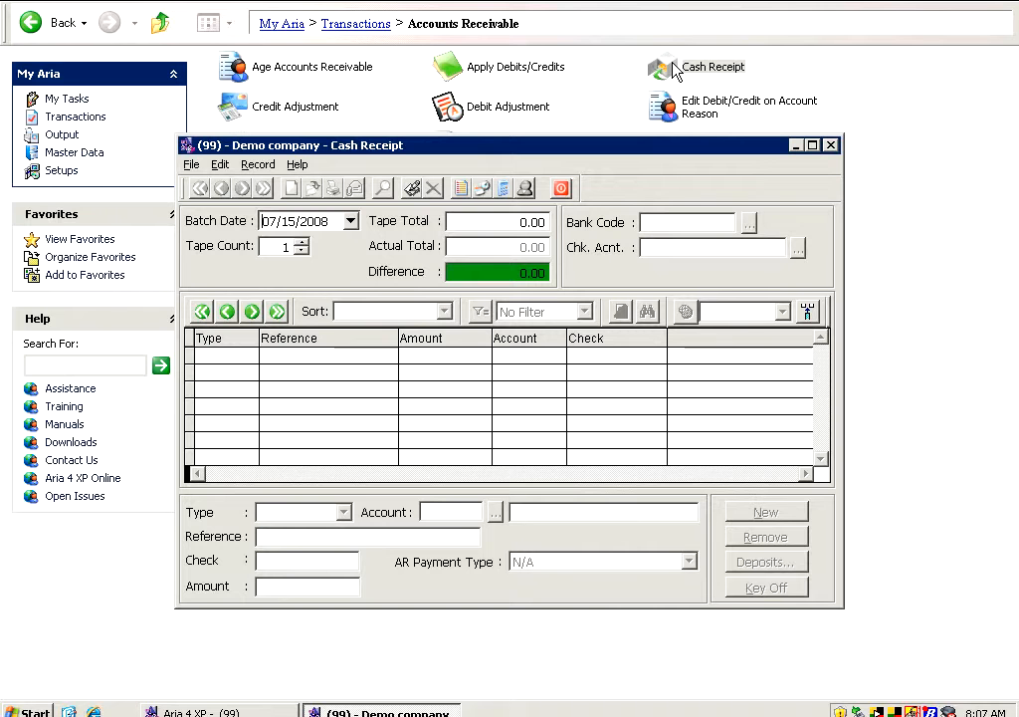
pyautogui.press('End')
pyautogui.write('7')
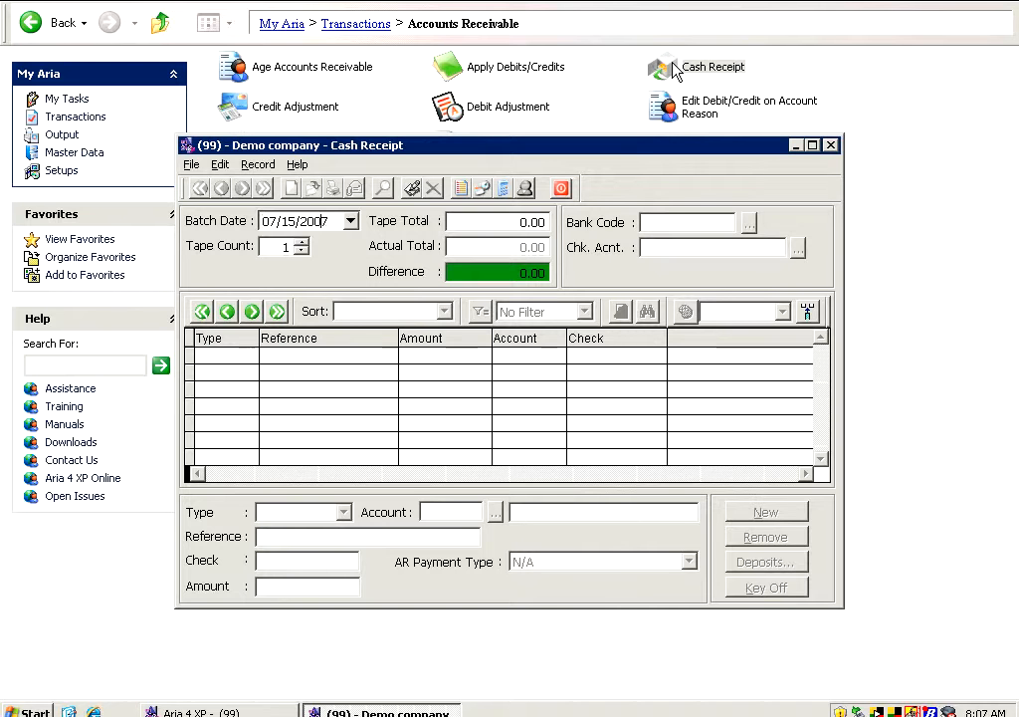
pyautogui.press('Tab')
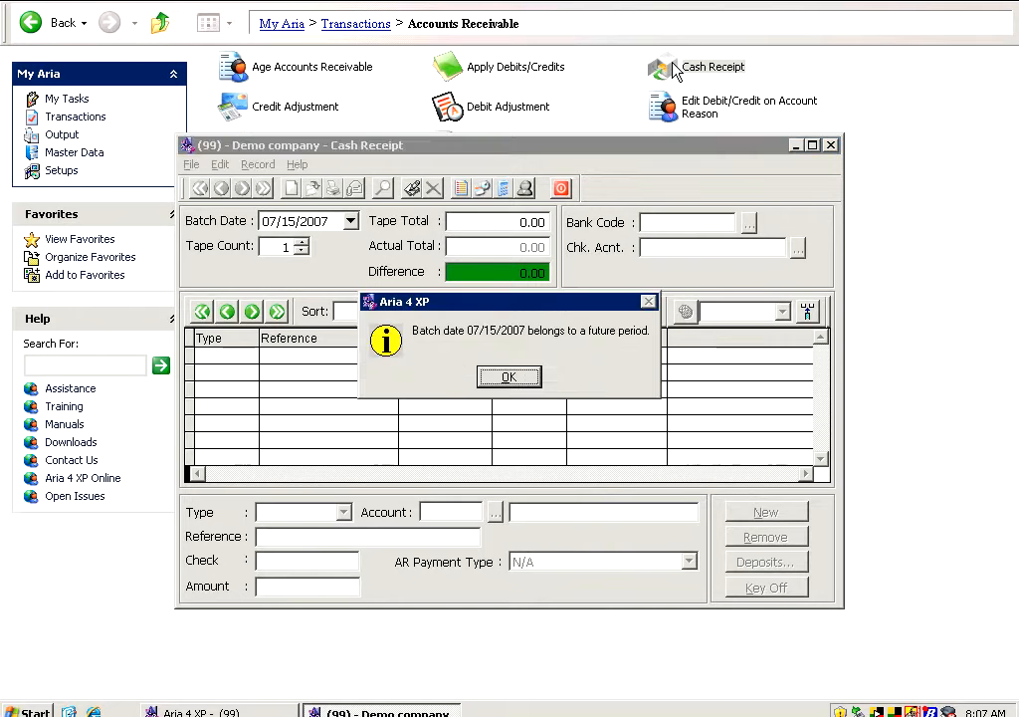
pyautogui.click(506, 380)
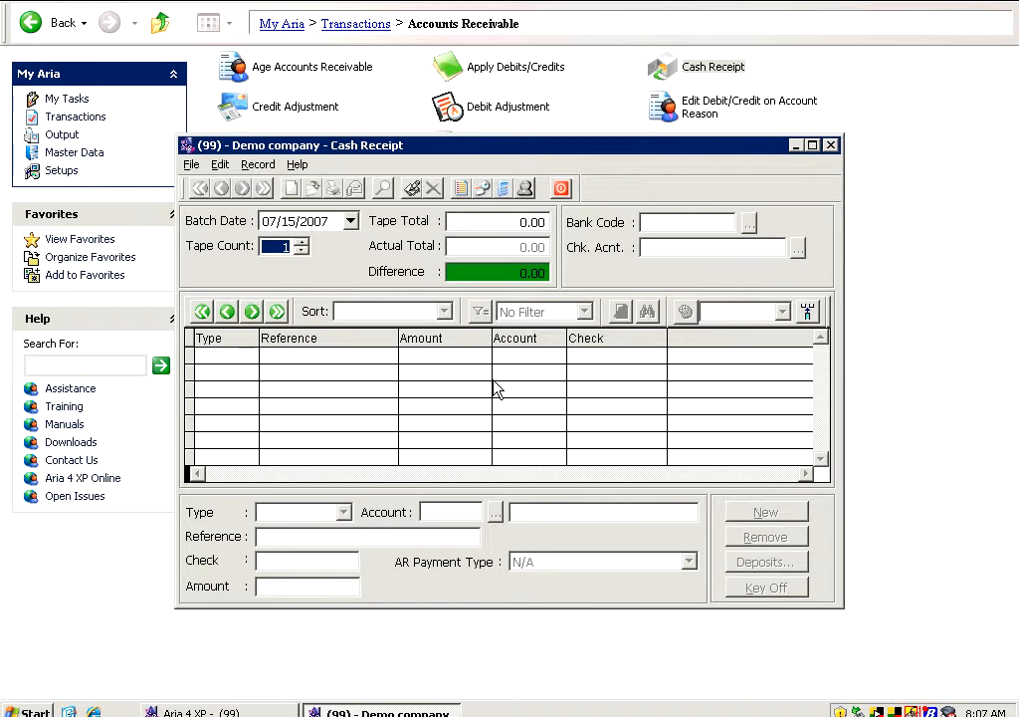
# - Set the tape count to 3 and the tape total to 900, and look up and select bank code BNY
pyautogui.write('3')
pyautogui.press('Tab')
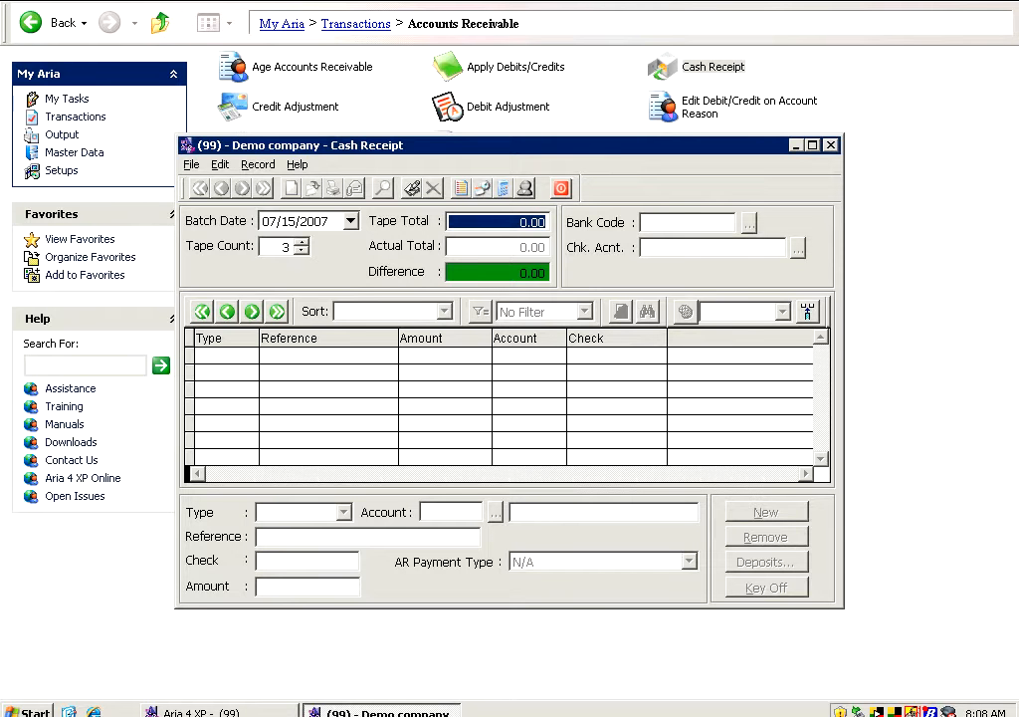
pyautogui.write('900 .')
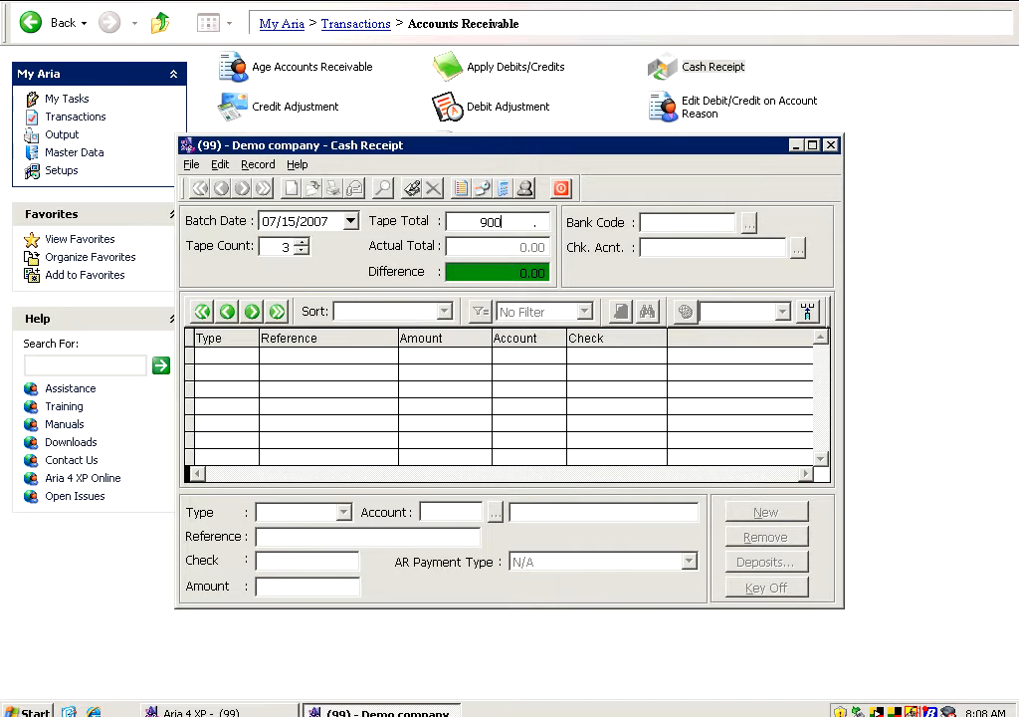
pyautogui.press('Tab')
pyautogui.write('?')
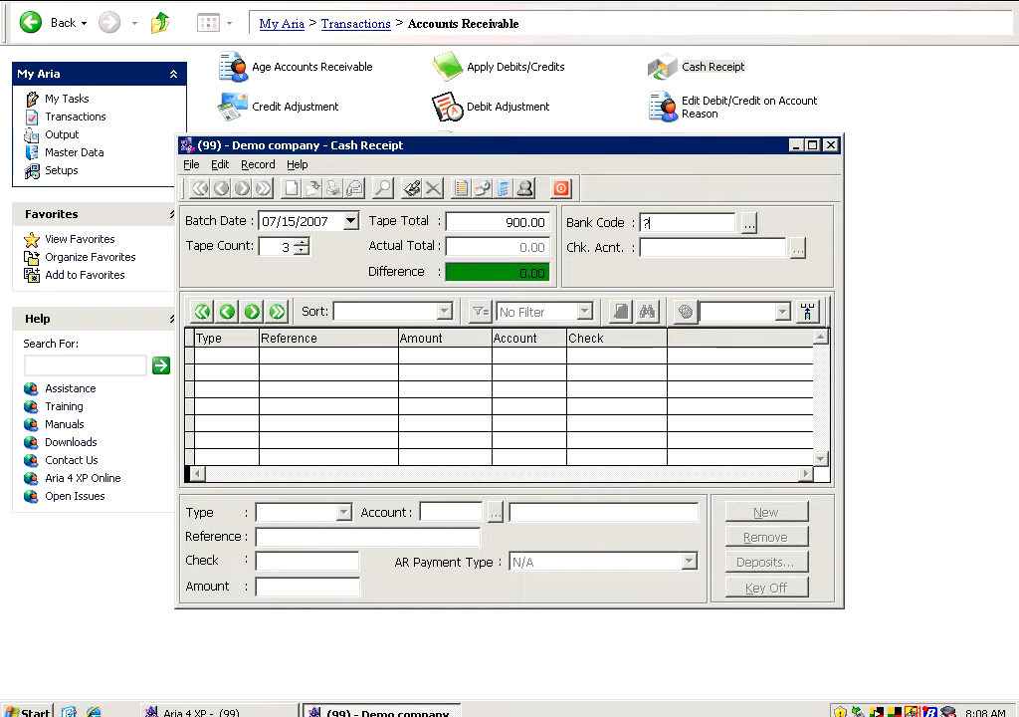
pyautogui.press('Tab')
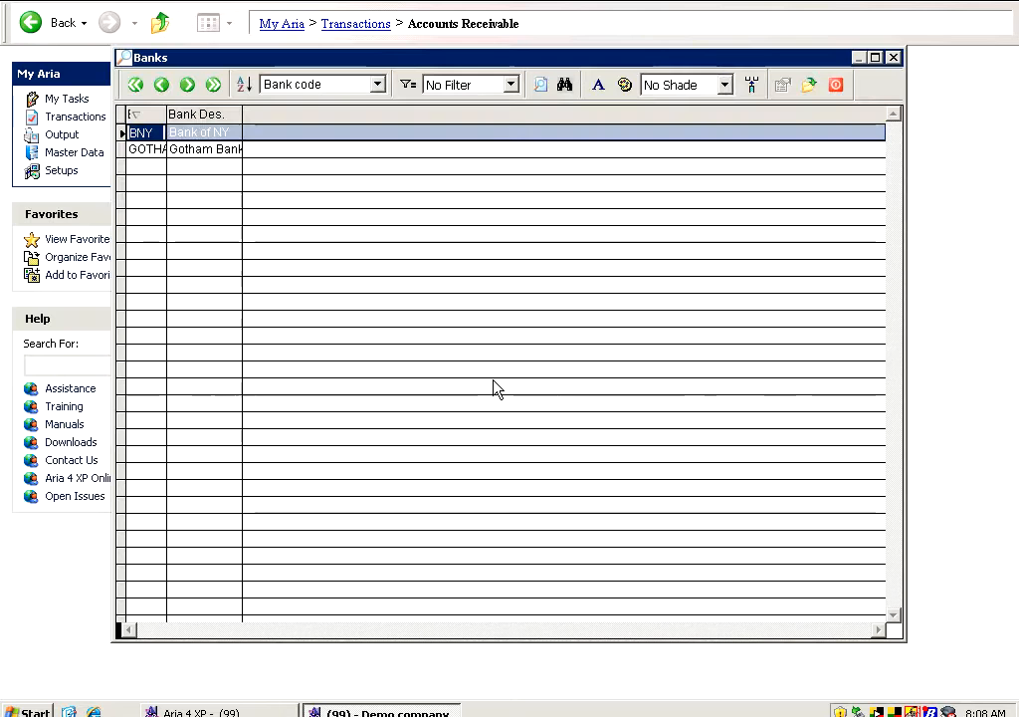
pyautogui.press('Return')
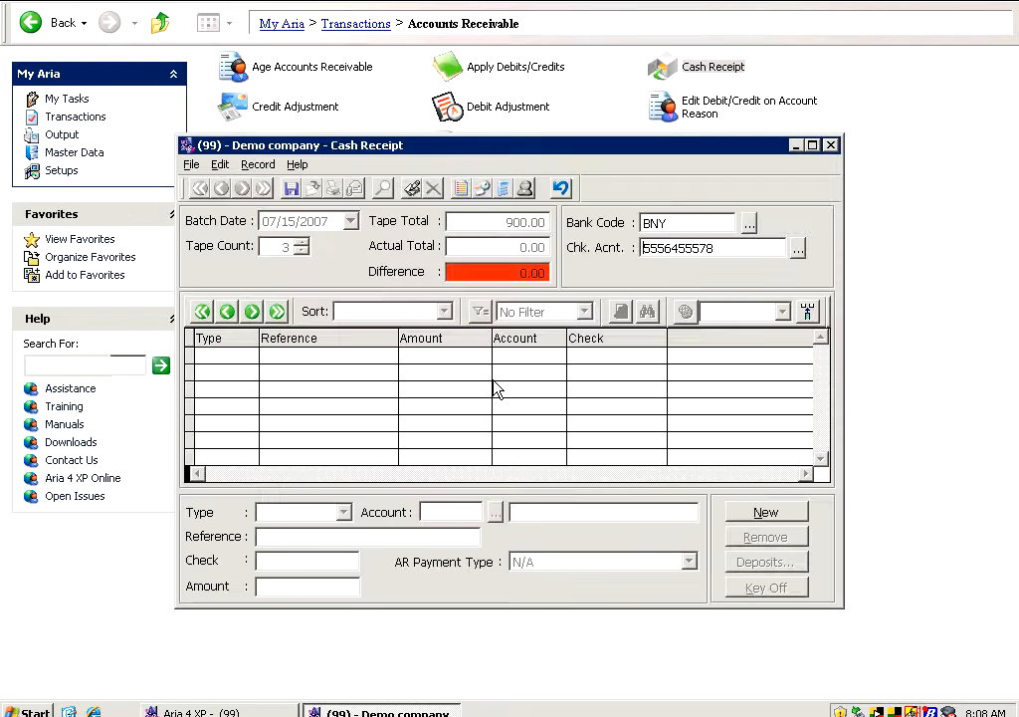
# - Add an AR Cash receipt line for the customer "Company Name" with the reference "Invoice numbers"
pyautogui.click(761, 515)
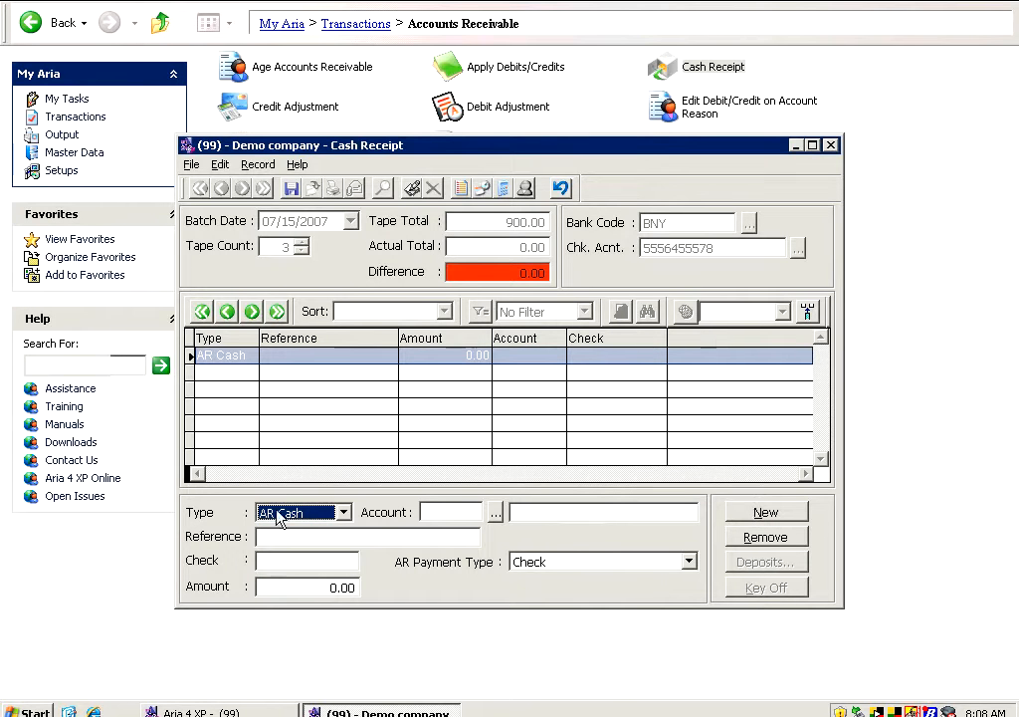
pyautogui.click(437, 512)
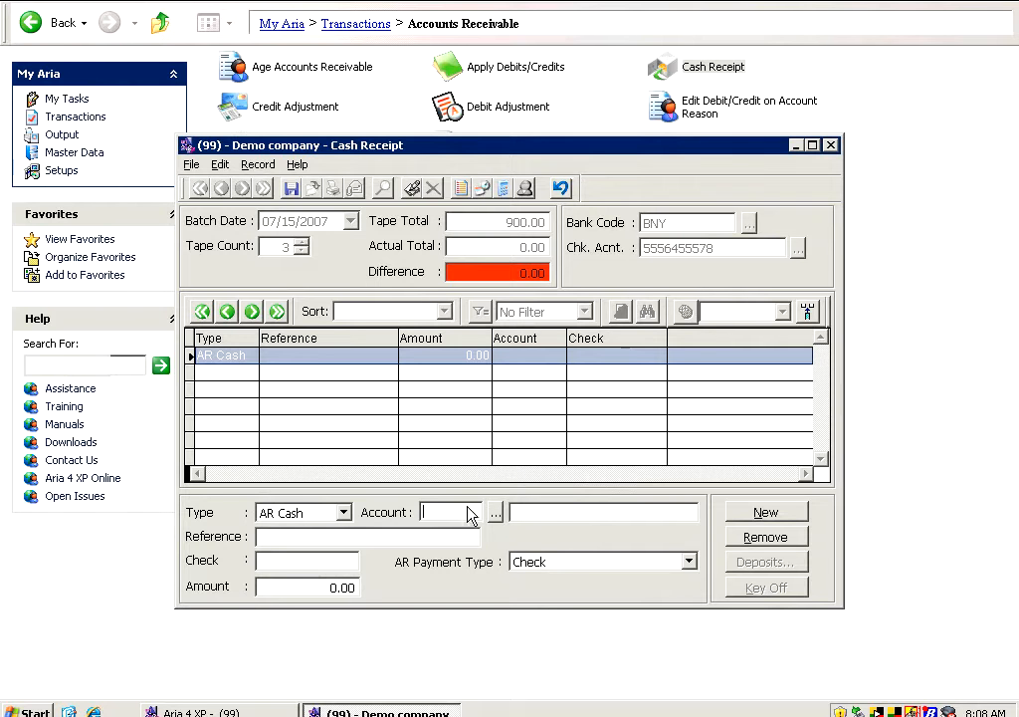
pyautogui.write('CUS01')
pyautogui.press('Tab')
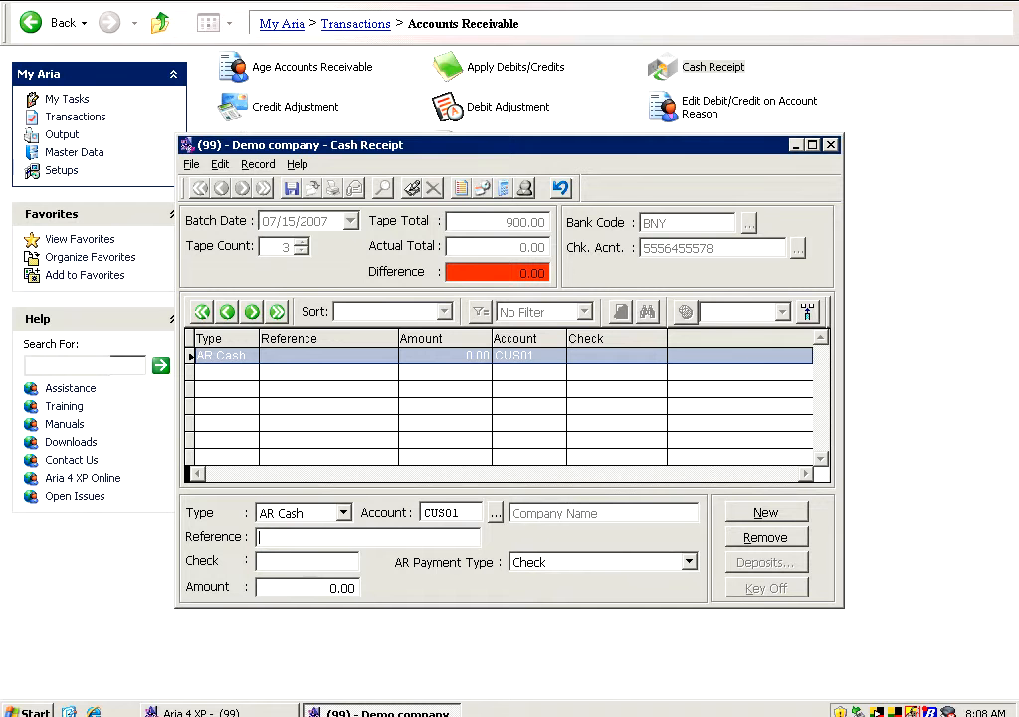
pyautogui.write('Inv')
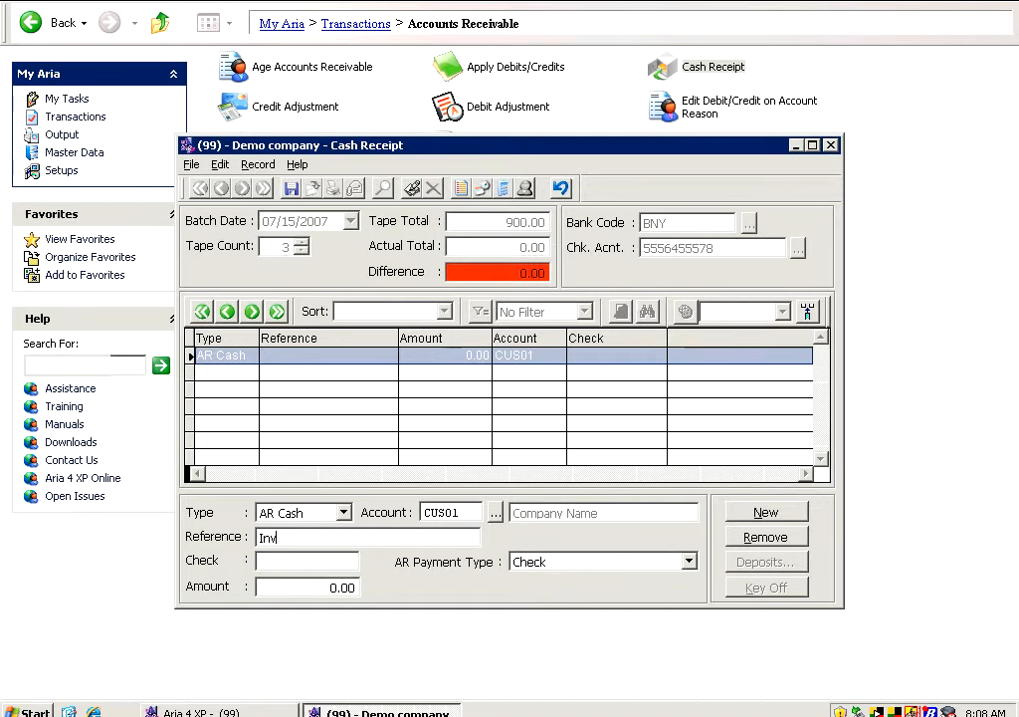
pyautogui.write('oice numbers')
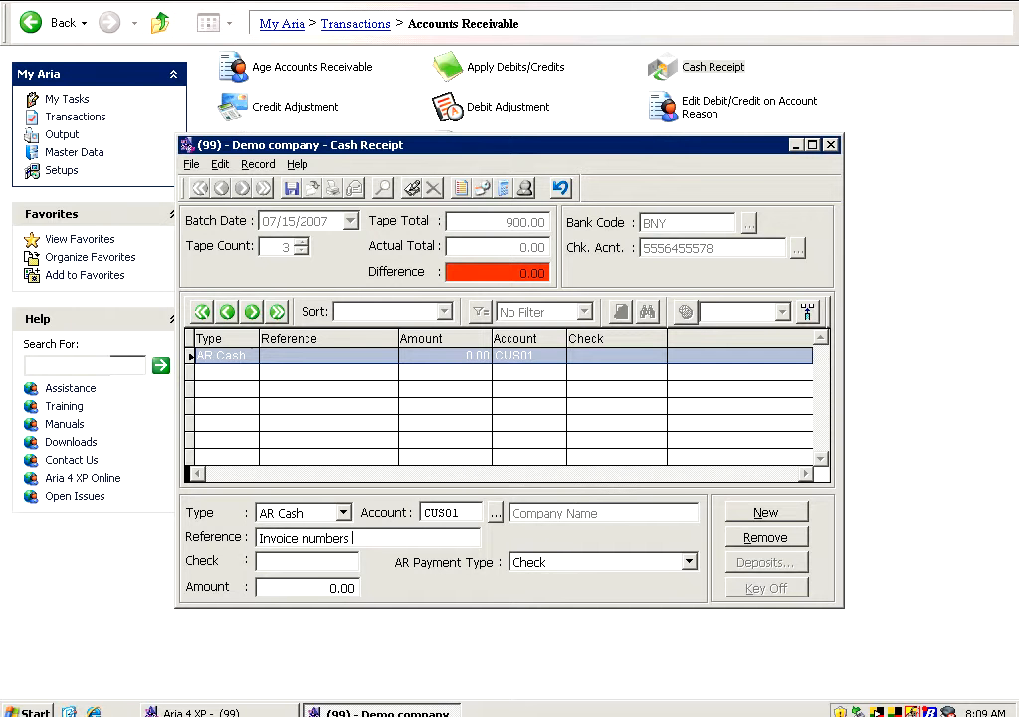
# - Give this receipt line check number 565465, an amount of 500 and the payment type Check
pyautogui.press('Tab')
pyautogui.write('565465')
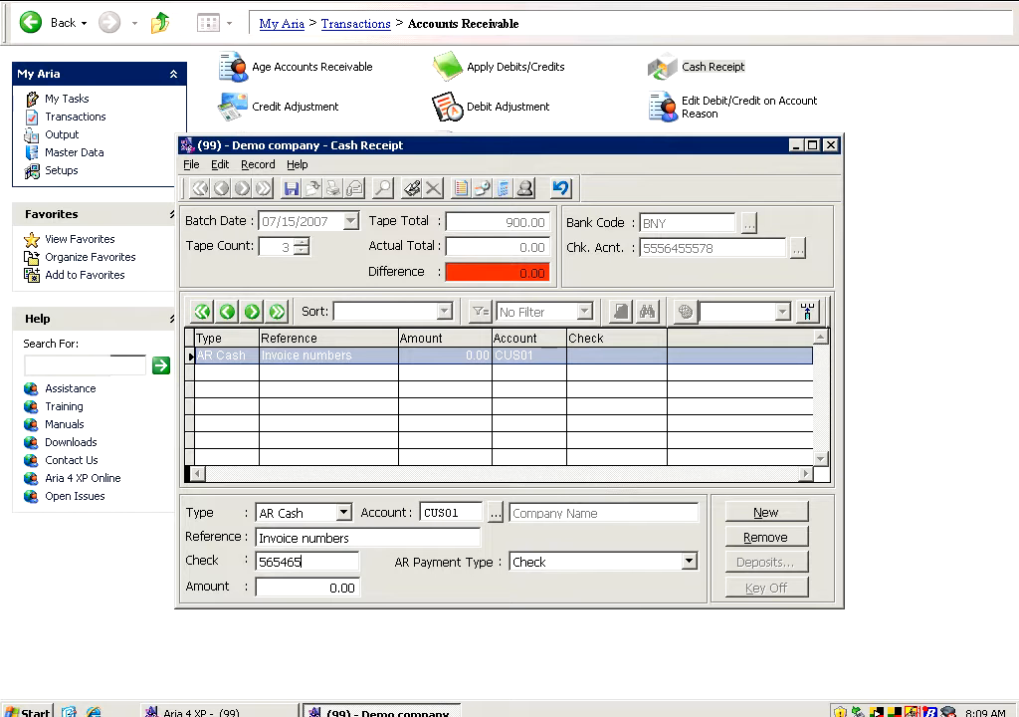
pyautogui.press('Tab')
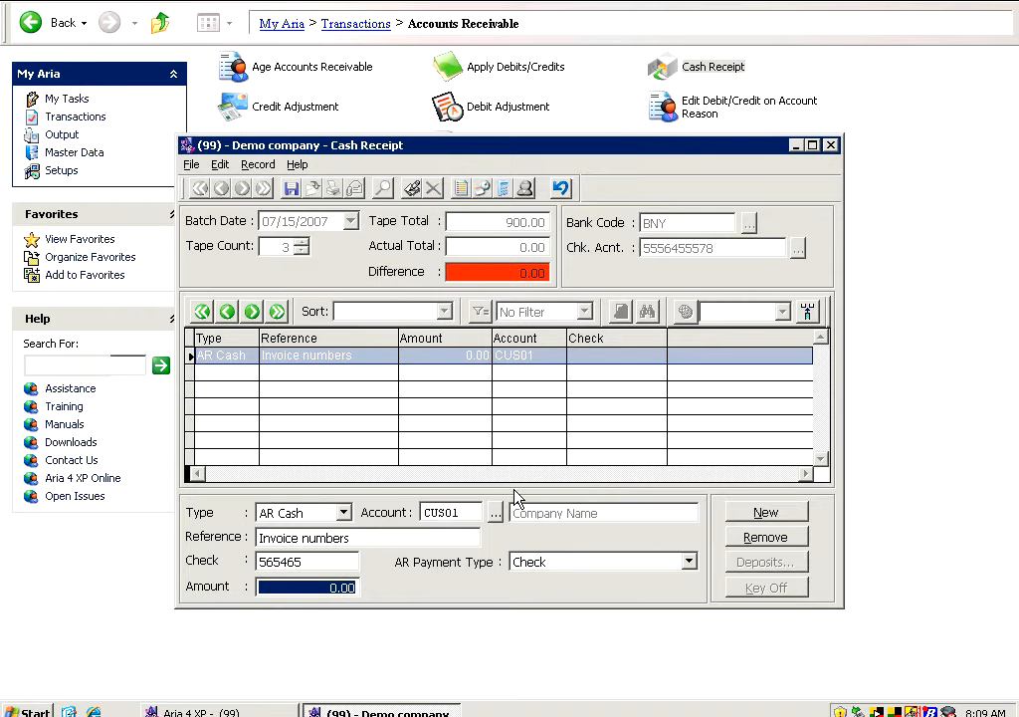
pyautogui.write('500')
pyautogui.press('Tab')
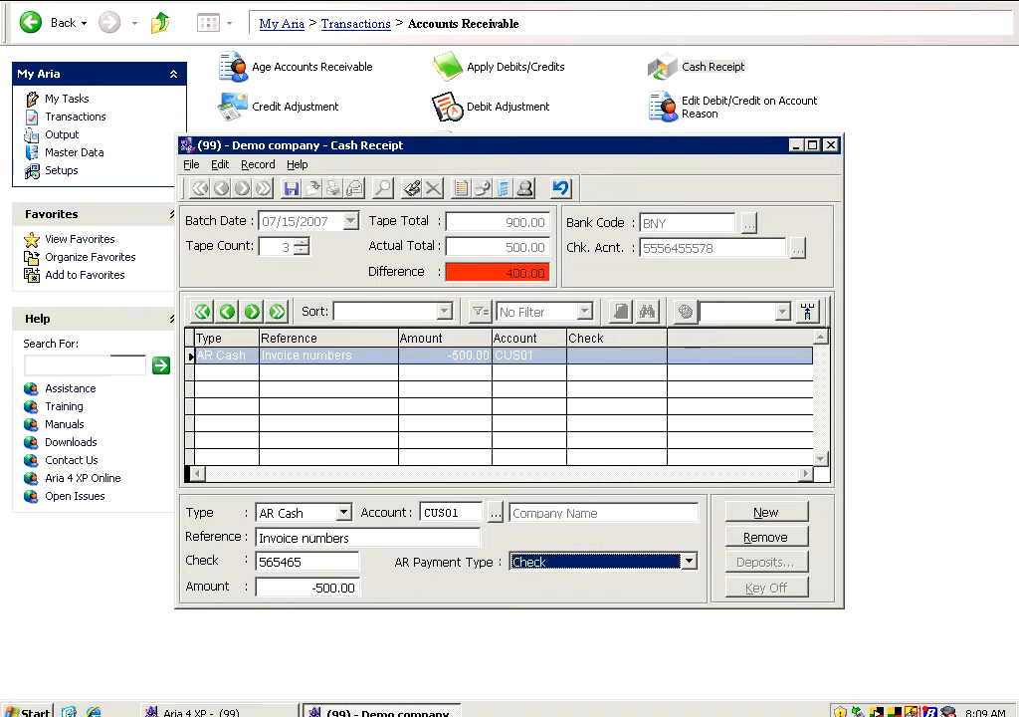
pyautogui.click(637, 564)
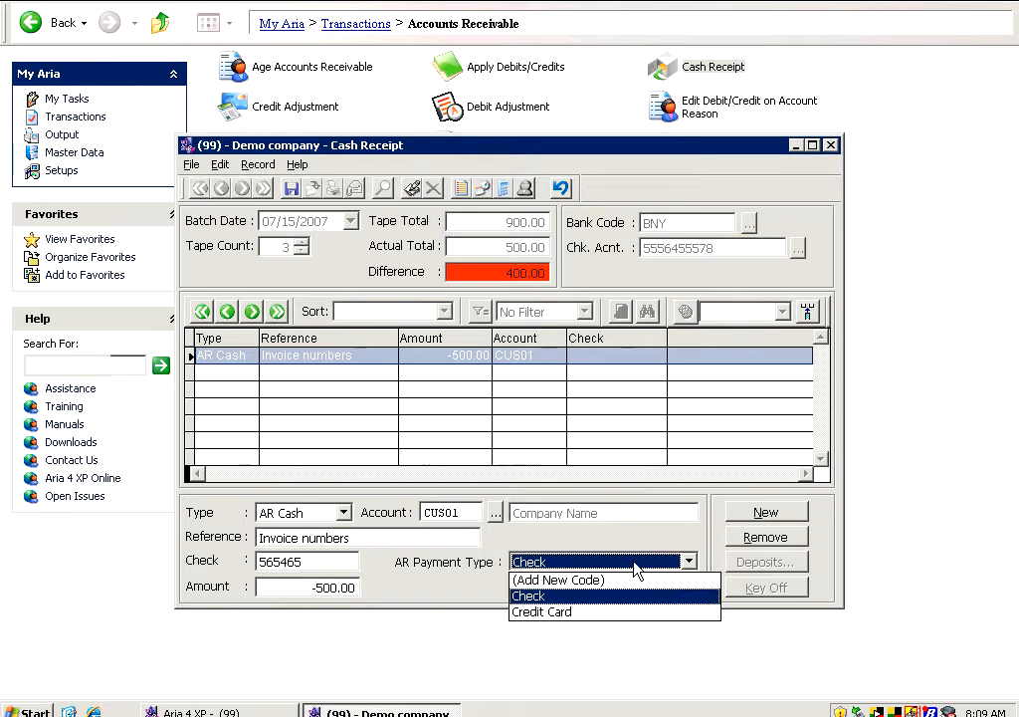
pyautogui.click(442, 599)
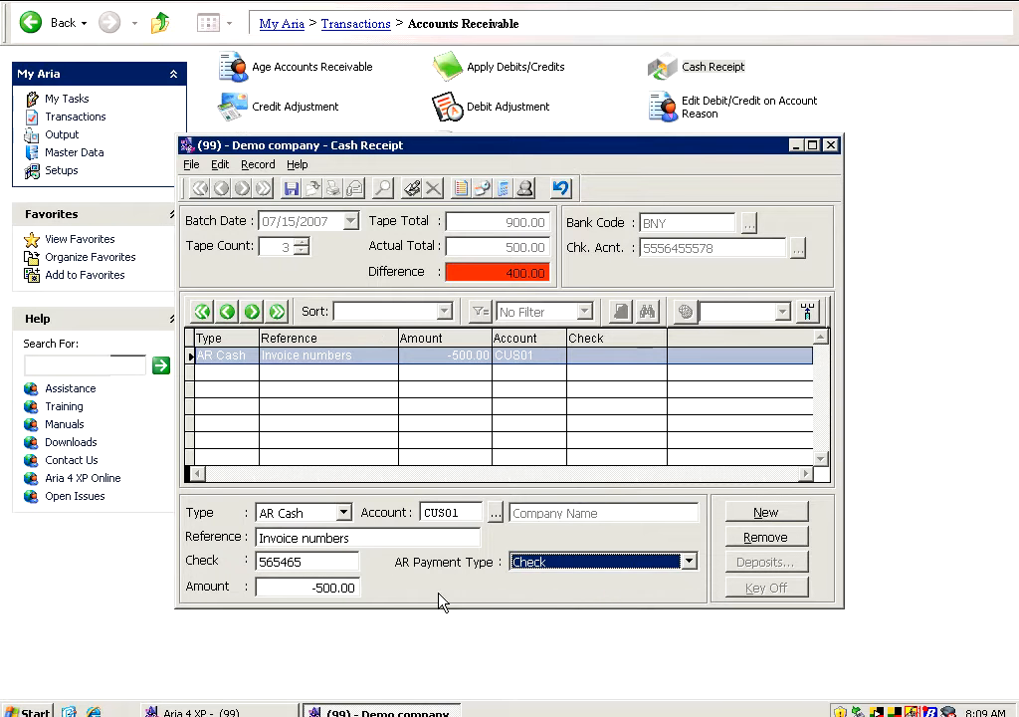
# - Add a second AR Cash line for Darrenkamp's Mount Joy Market, selected from the customer list, with reference 98789
pyautogui.click(767, 513)
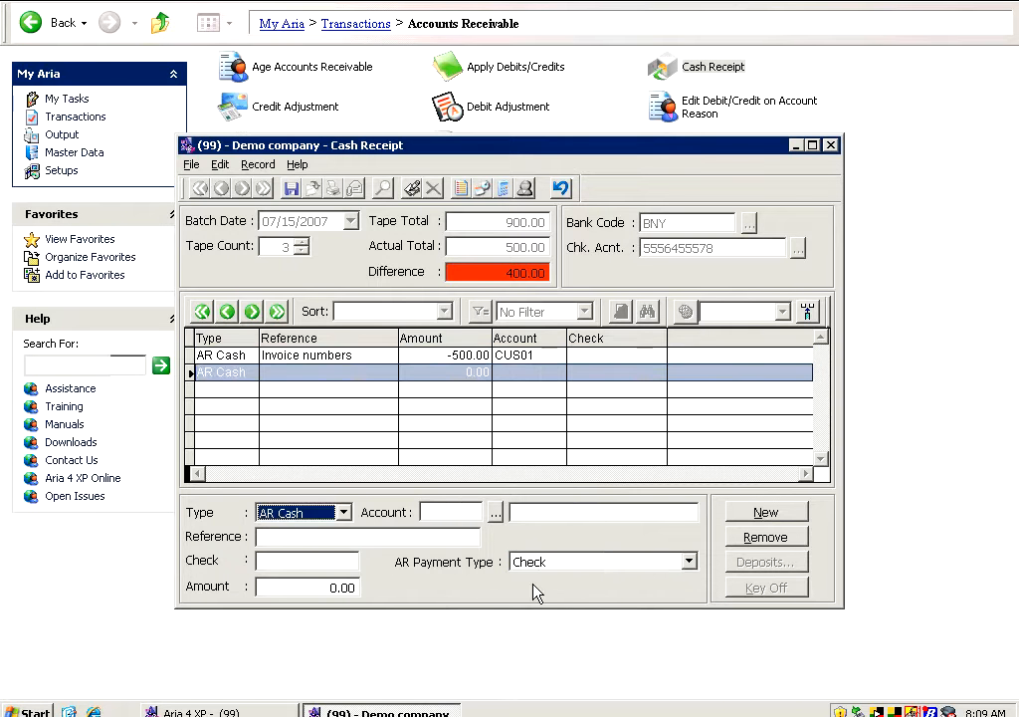
pyautogui.press('Tab')
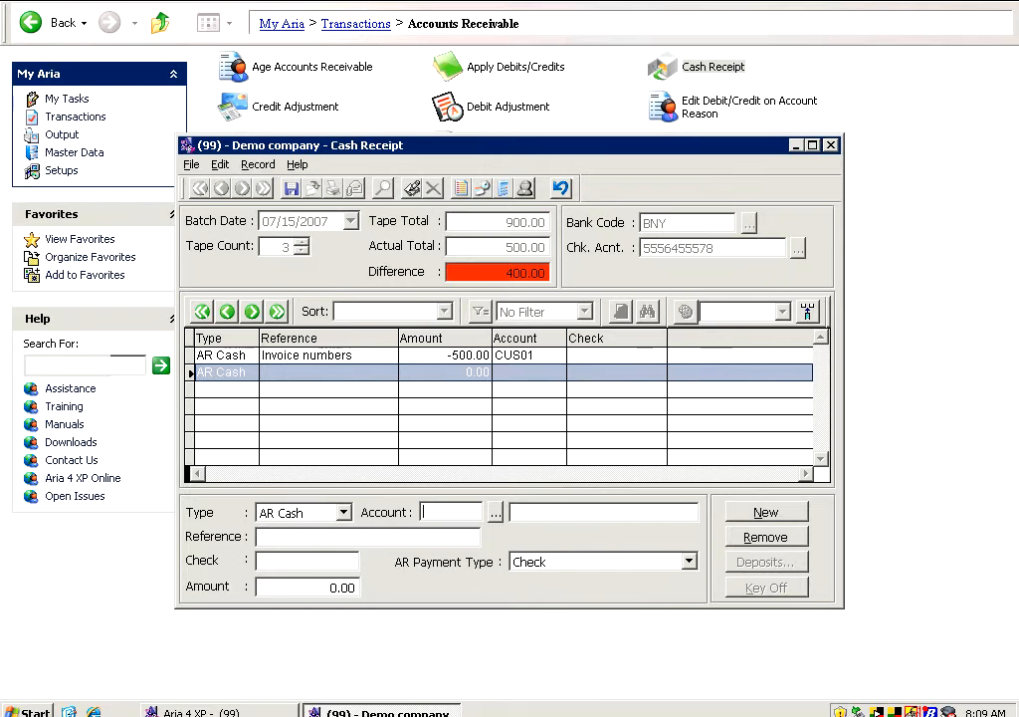
pyautogui.write('?')
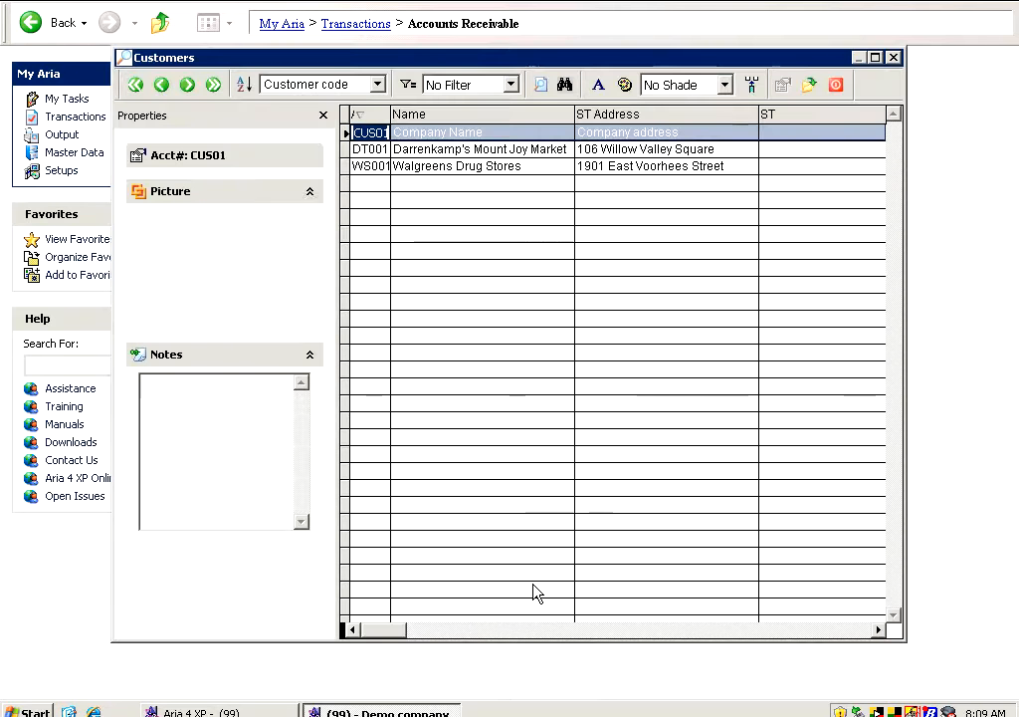
pyautogui.press('Down')
pyautogui.press('Return')
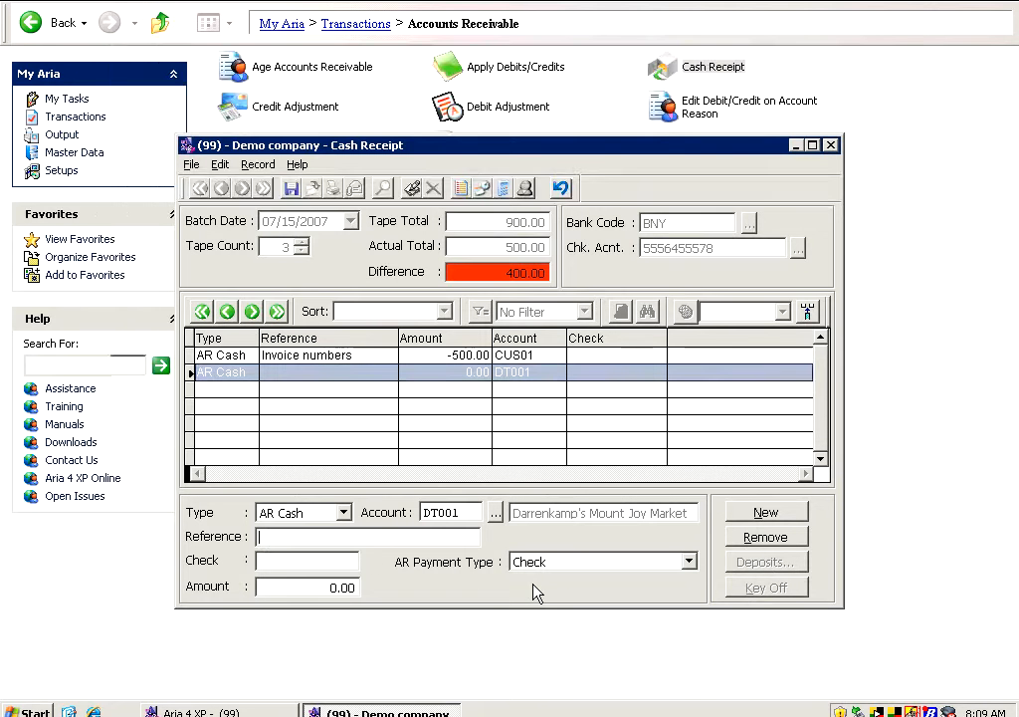
pyautogui.write('98789')
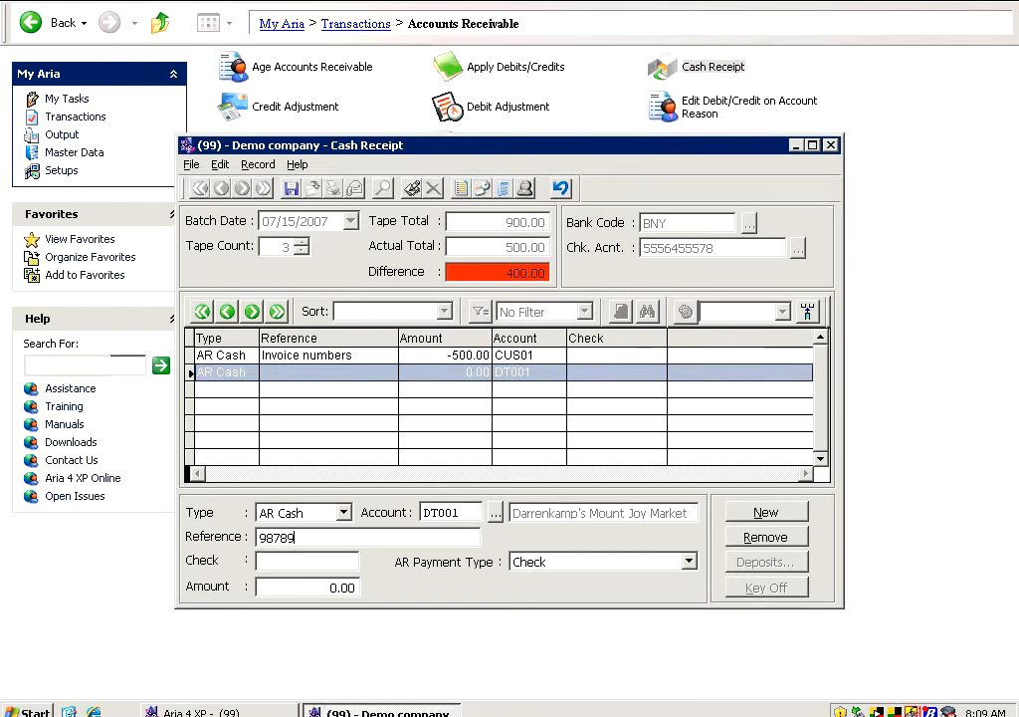
# - Set the second receipt line's check number to 78898 and its amount to 200
pyautogui.press('Tab')
pyautogui.write('78898')
pyautogui.press('Tab')
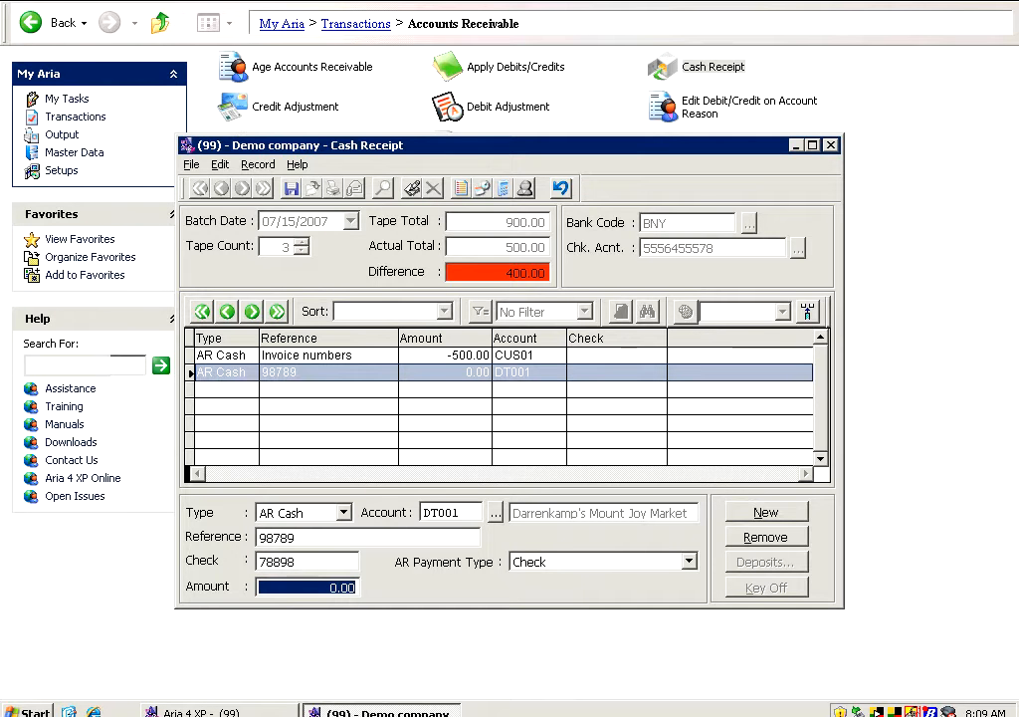
pyautogui.write('200')
pyautogui.press('Tab')
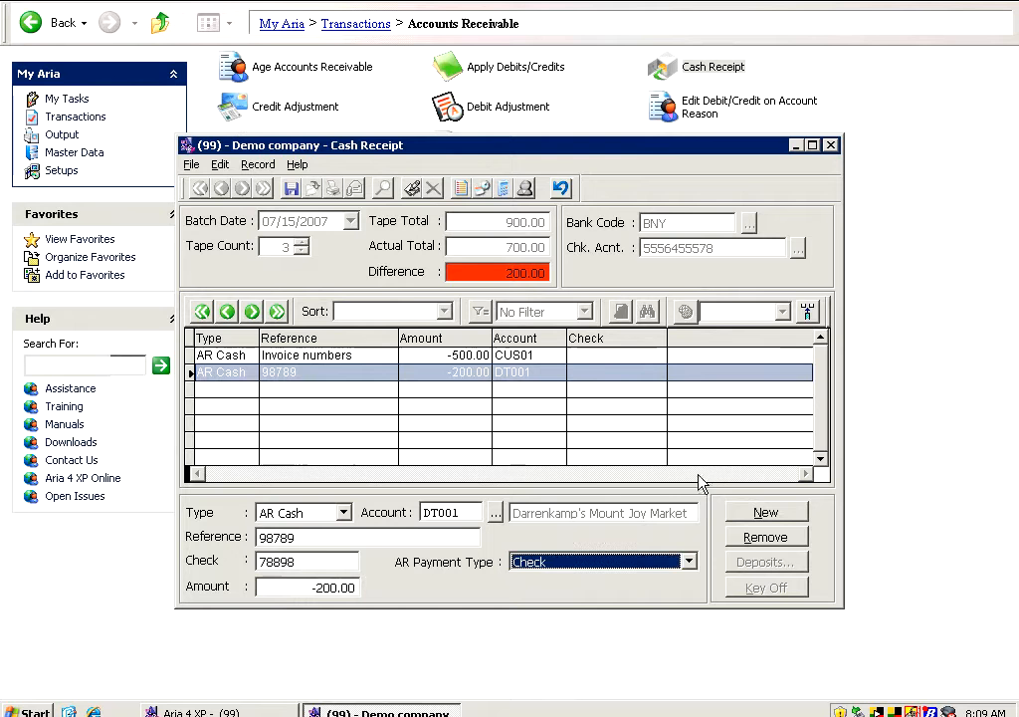
# - Add a third AR Cash line for Walgreens Drug Stores, selected from the customer list, with reference 9876
pyautogui.click(749, 514)
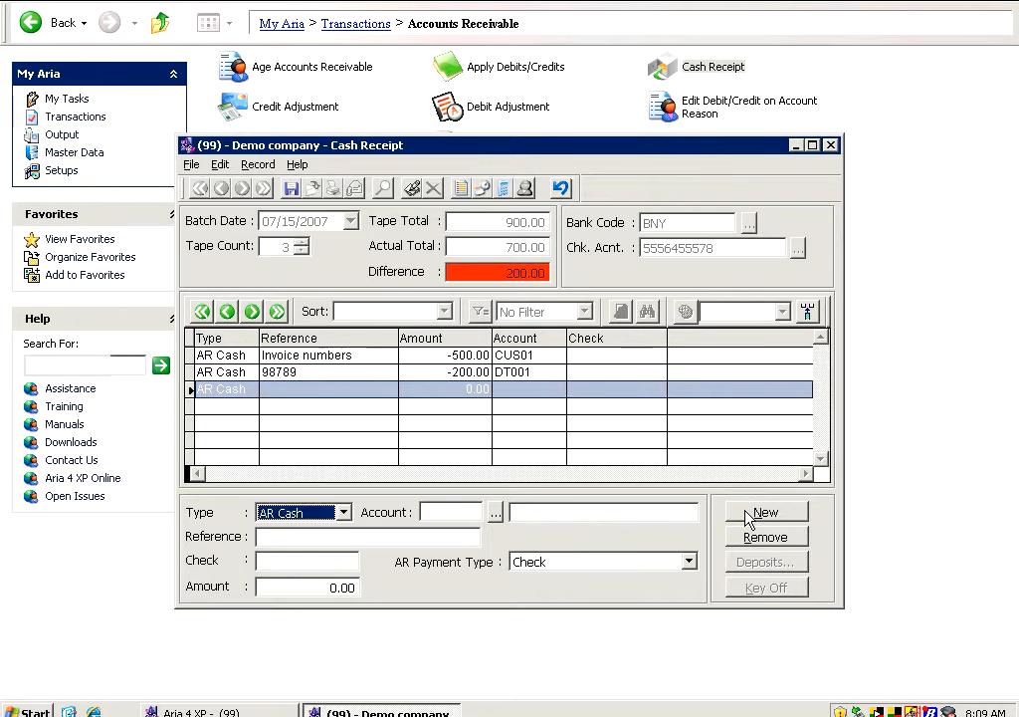
pyautogui.press('Tab')
pyautogui.write('?')
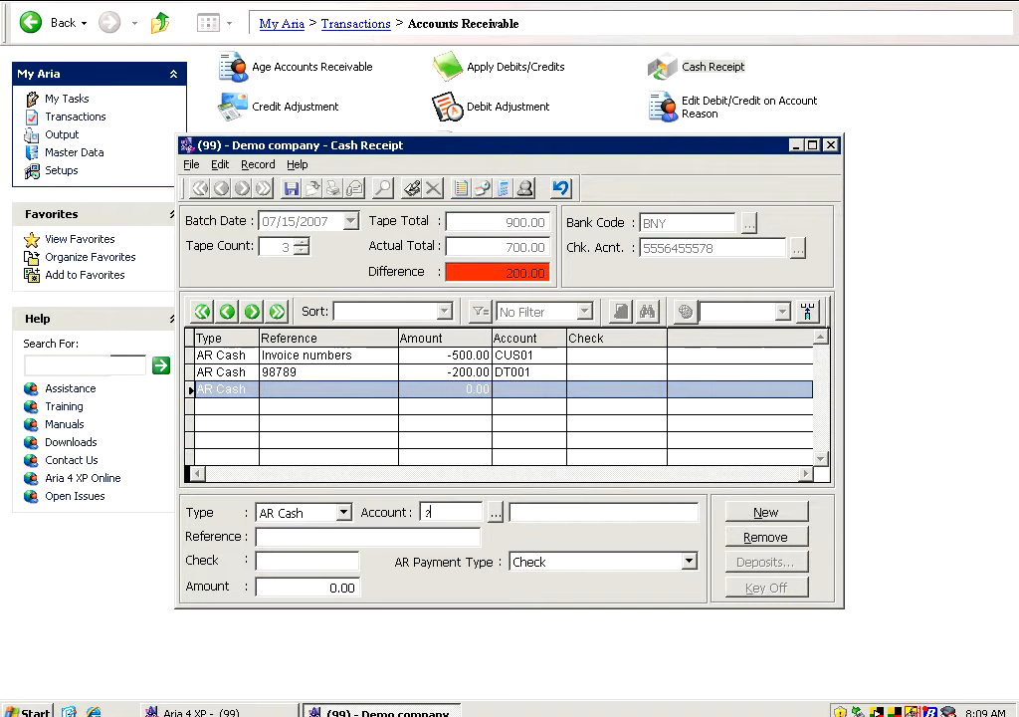
pyautogui.press('Down')
pyautogui.press('Down')
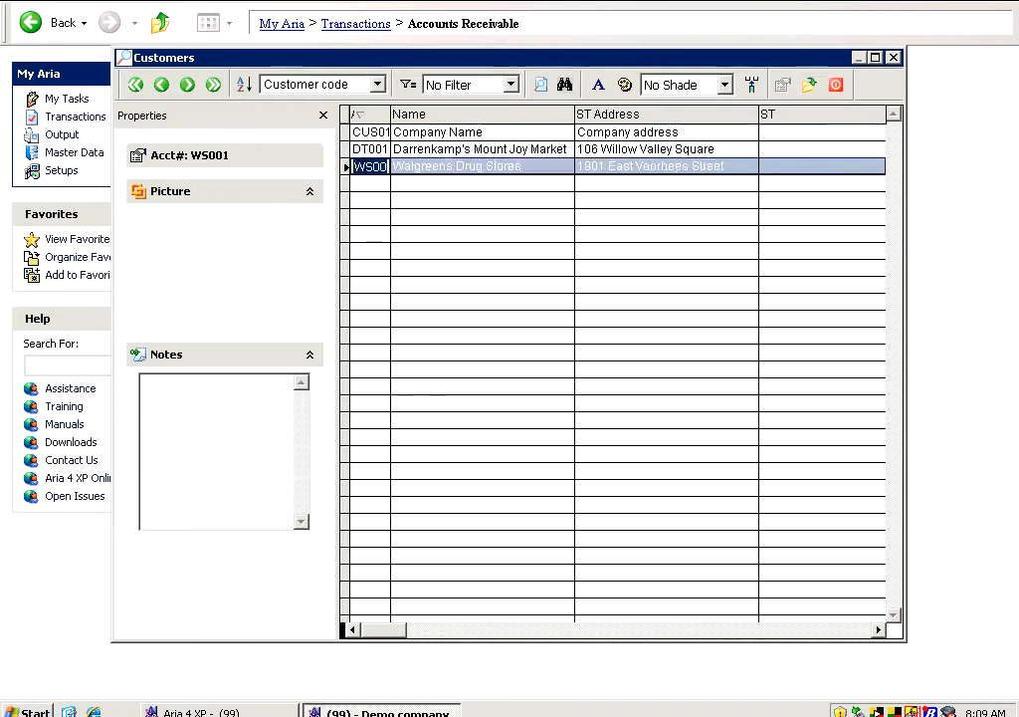
pyautogui.press('Return')
pyautogui.write('9876')
# - Set the third receipt line's check number to 88888 and its amount to 201
pyautogui.press('Tab')
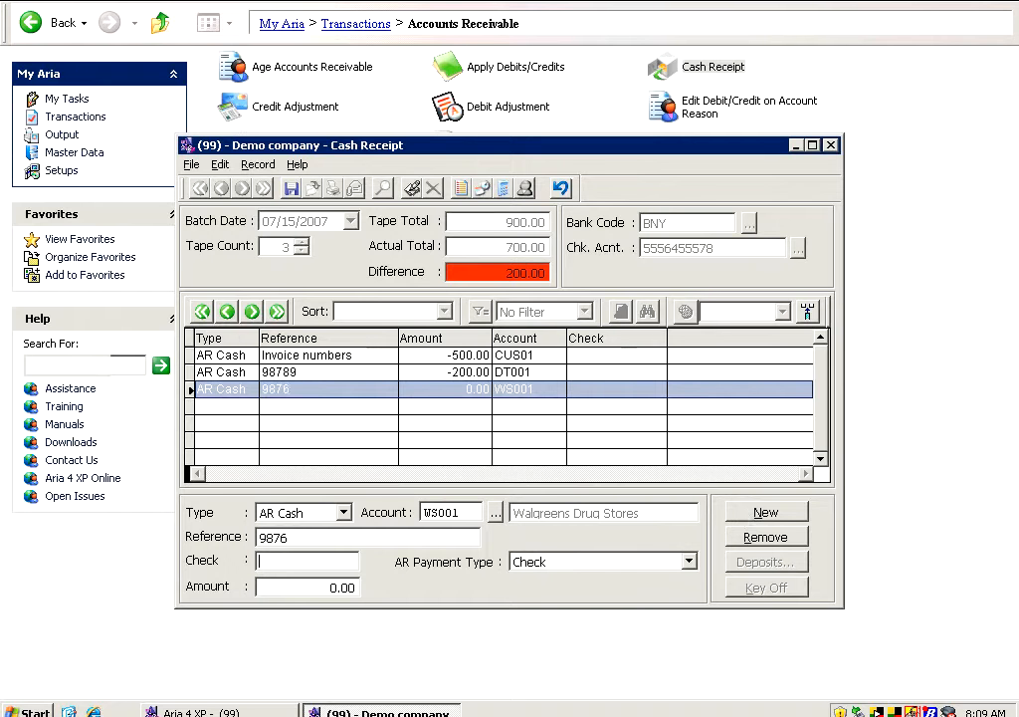
pyautogui.write('88888')
pyautogui.press('Tab')
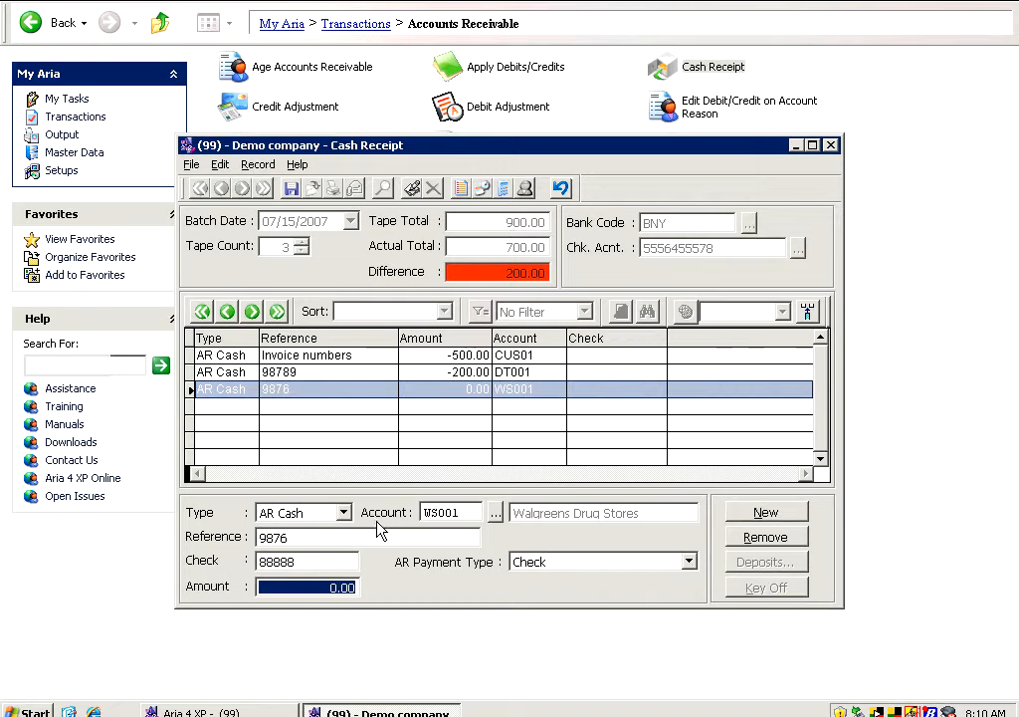
pyautogui.write('201')
pyautogui.press('Tab')
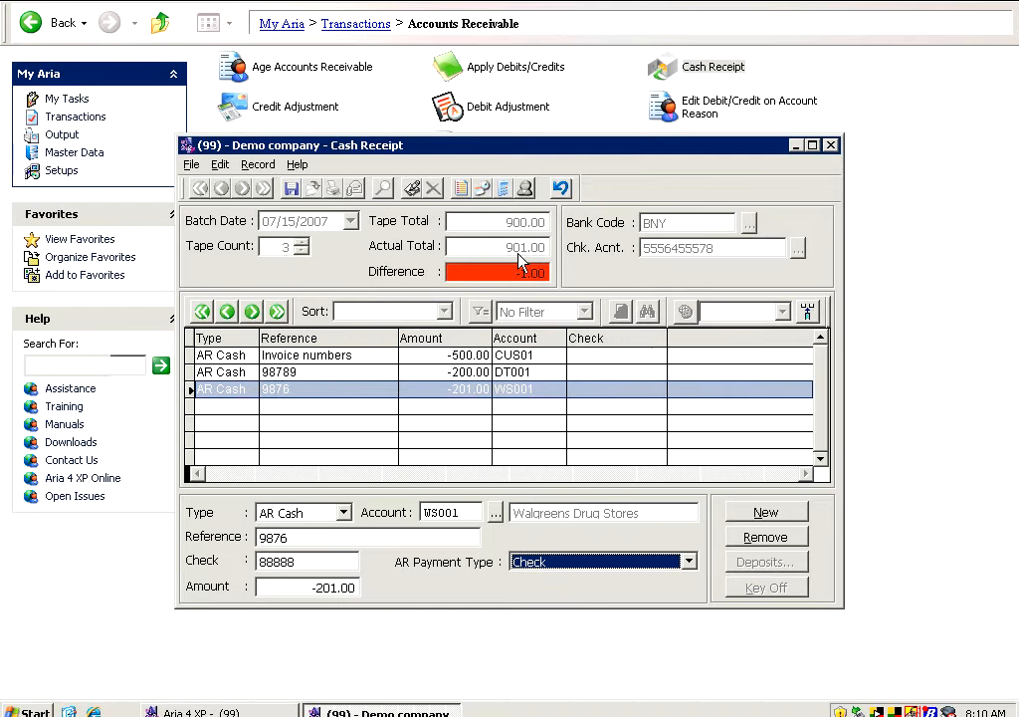
# - Try to save the cash receipt batch and choose to modify it instead of continuing
pyautogui.click(290, 190)
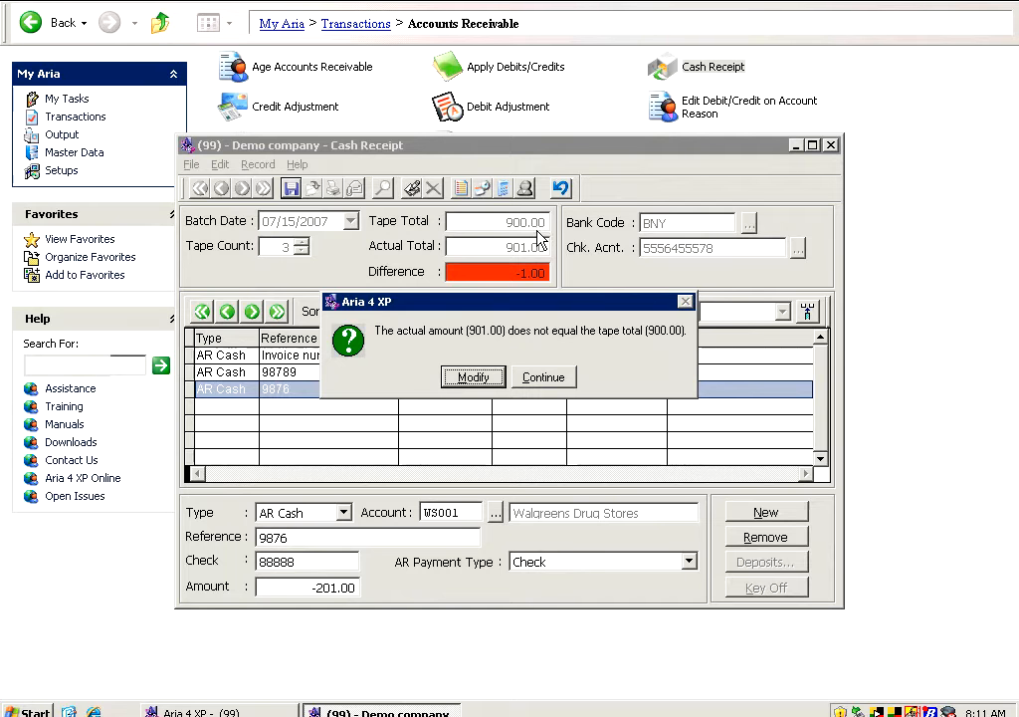
pyautogui.click(537, 378)
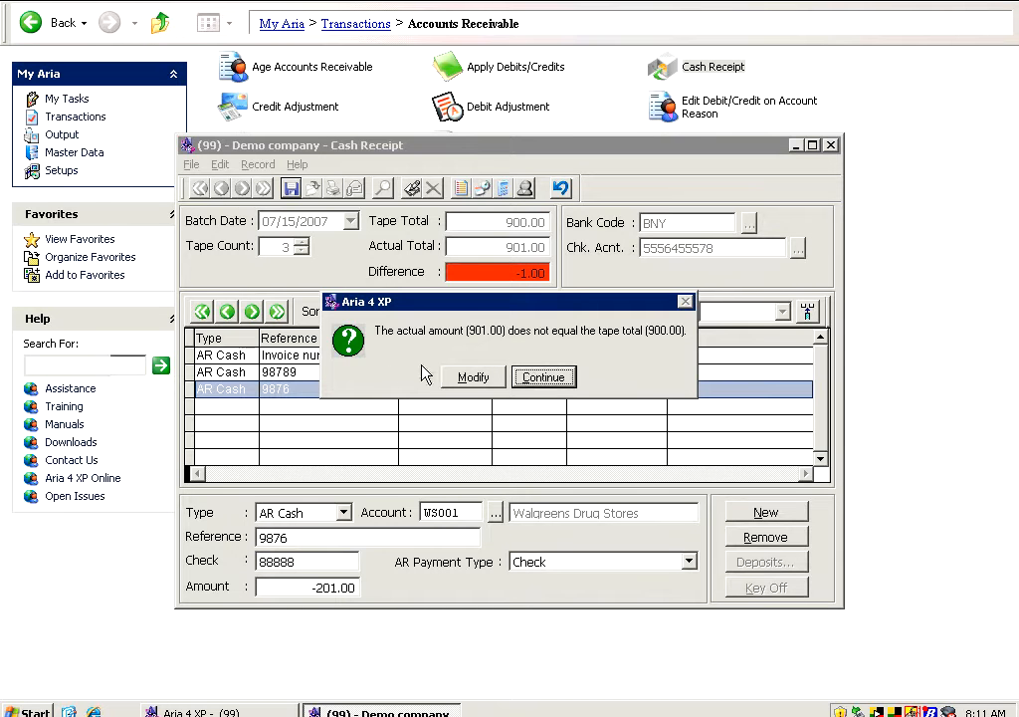
pyautogui.click(460, 377)
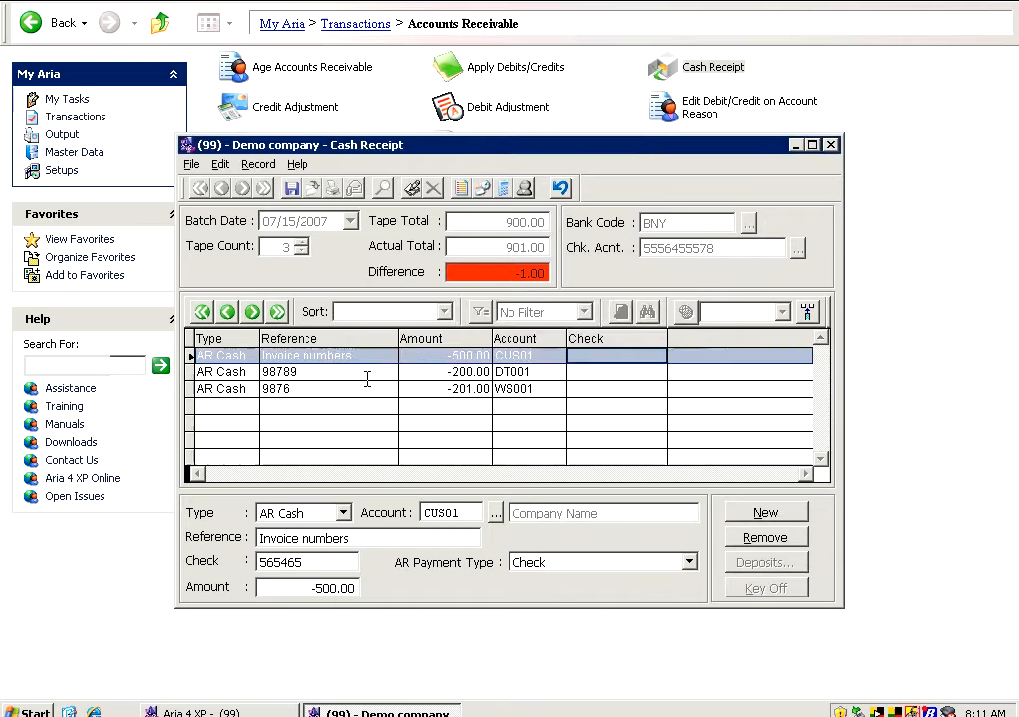
# - Set the Walgreens Drug Stores line's amount to 200 and save the cash receipt batch
pyautogui.click(370, 377)
pyautogui.click(368, 390)
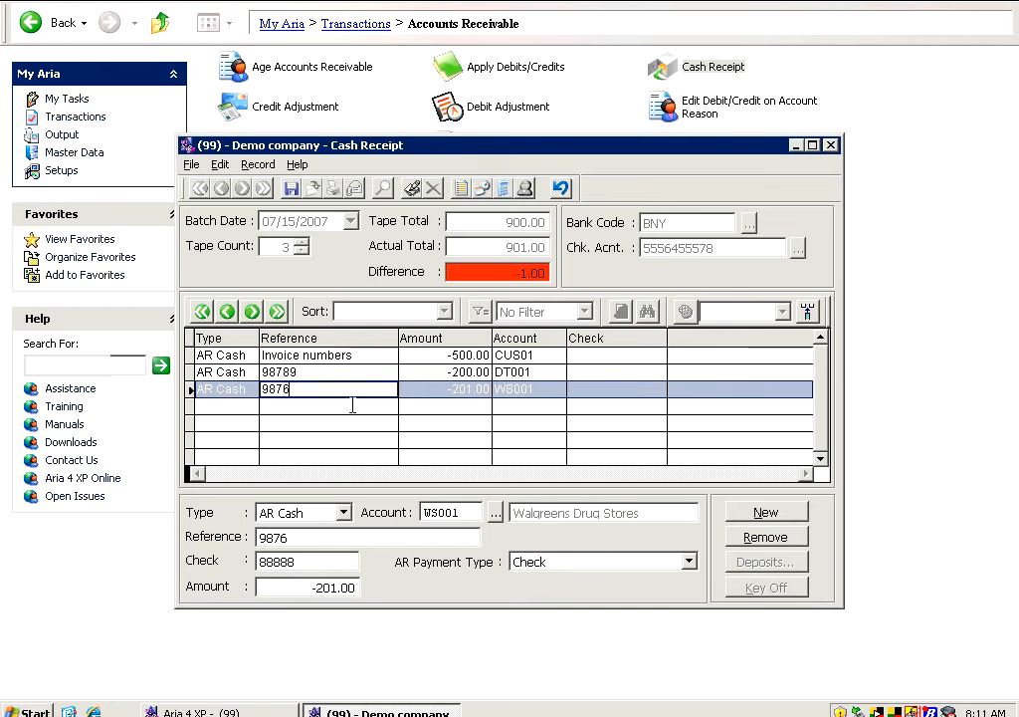
pyautogui.click(277, 587)
pyautogui.write('201')
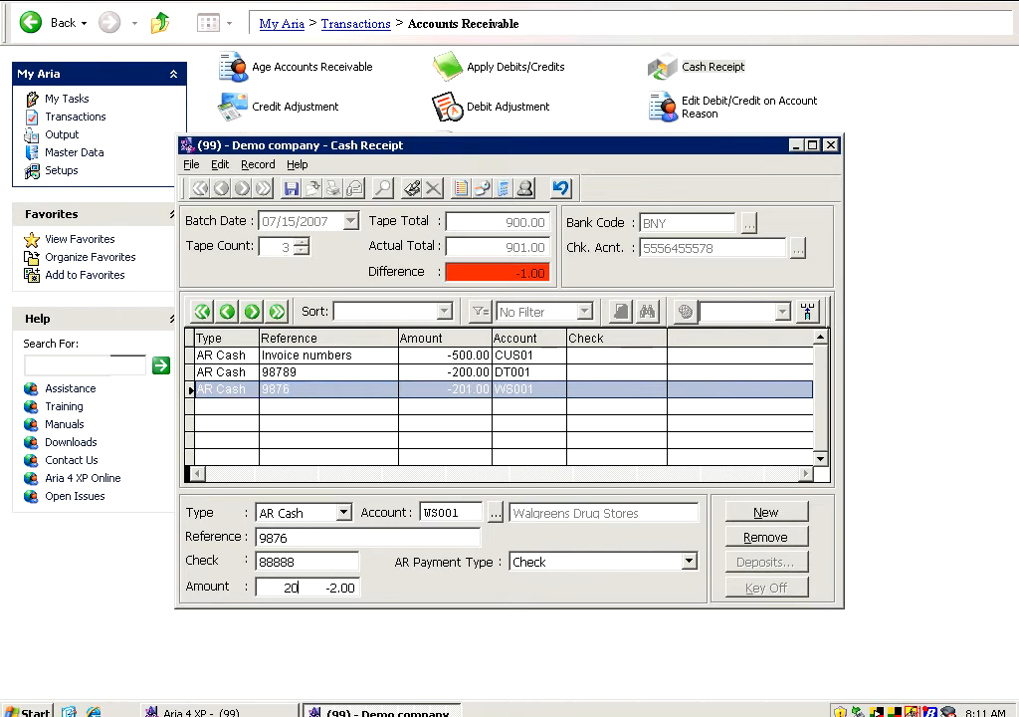
pyautogui.press('BackSpace')
pyautogui.write('0')
pyautogui.press('Tab')
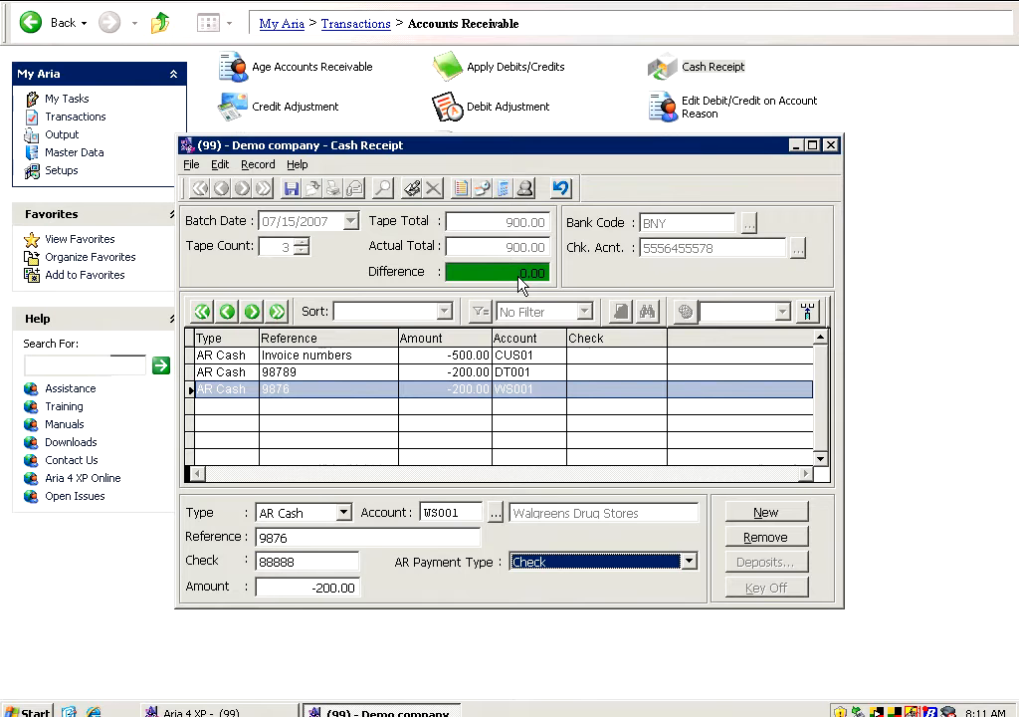
pyautogui.click(294, 194)
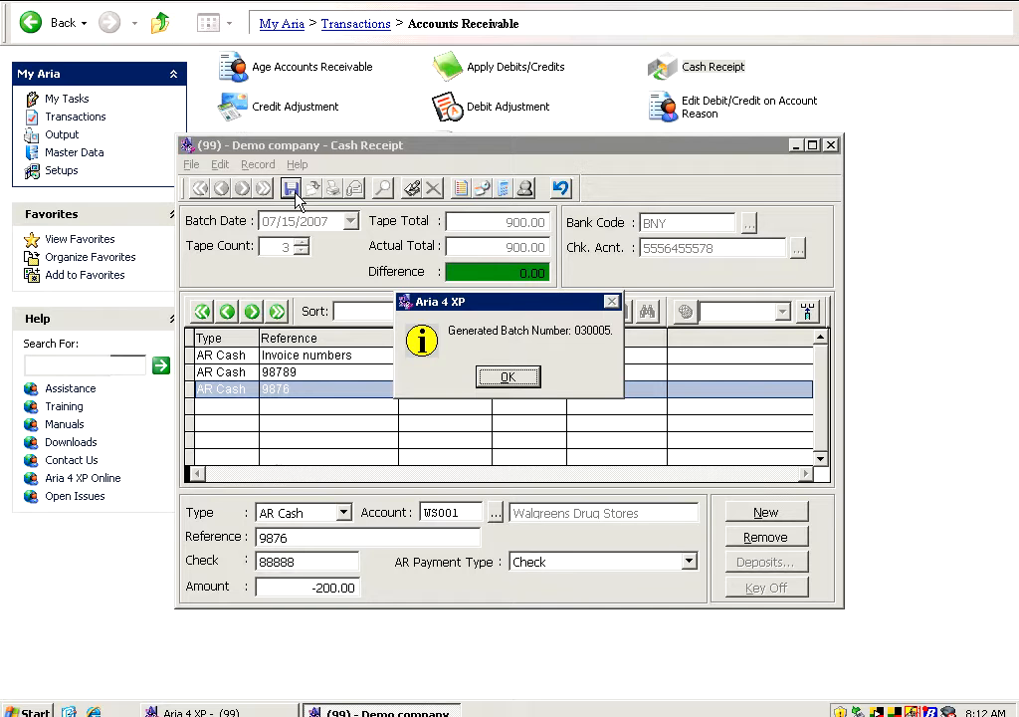
pyautogui.click(530, 376)
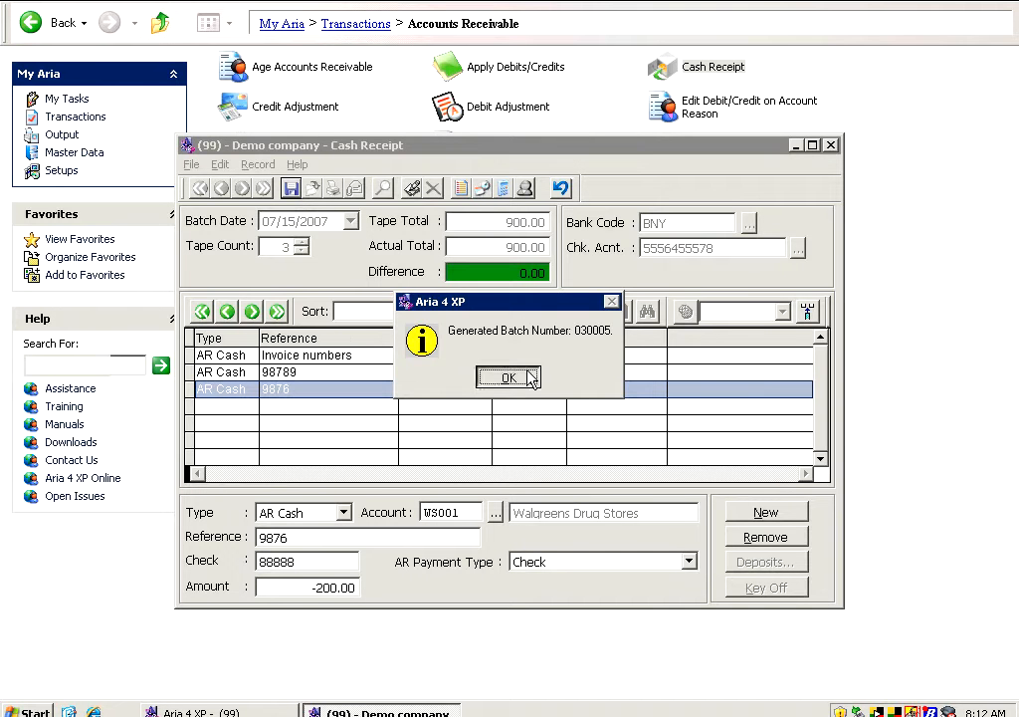